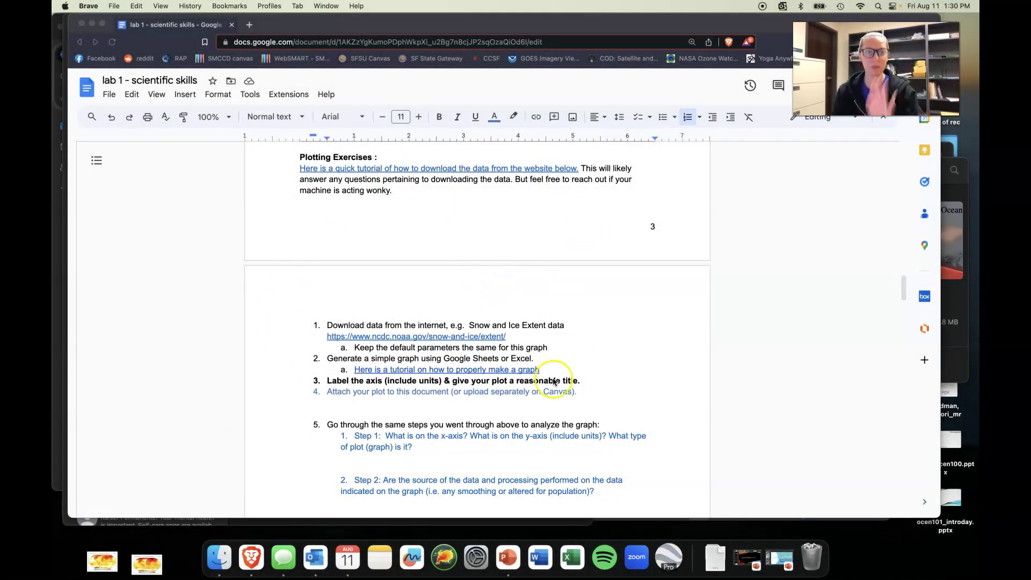
Scroll the lab document to the exercise list and preview the ncdc.noaa.gov snow-and-ice-extent link
scroll(573, 347, down, 1)
scroll(572, 347, up, 2)
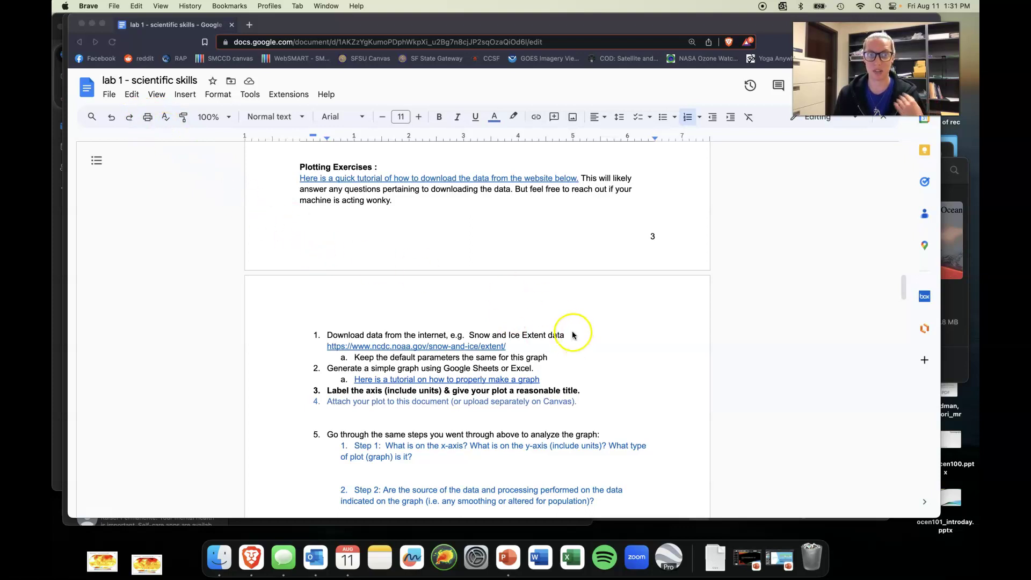
scroll(572, 335, down, 1)
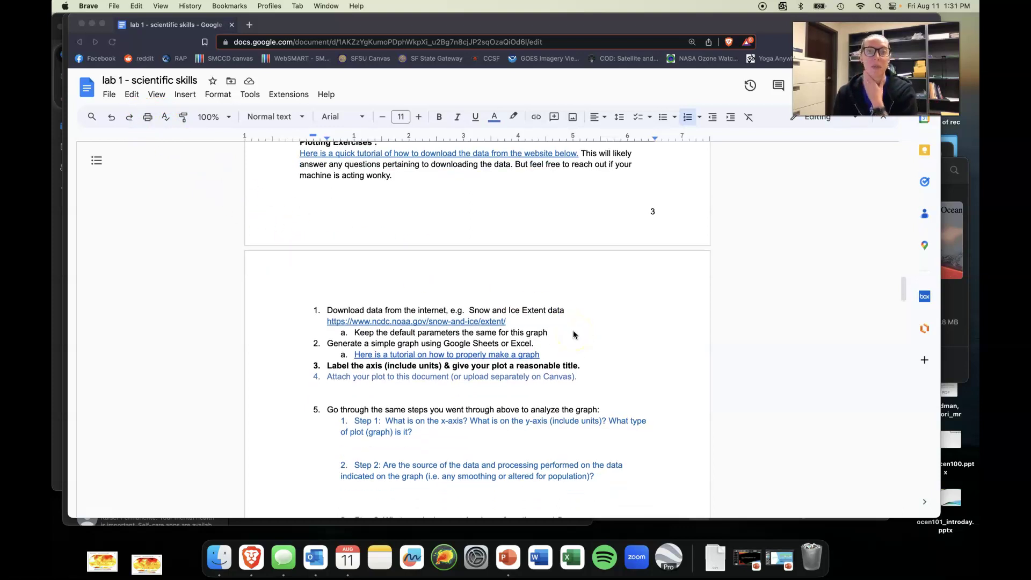
scroll(574, 334, up, 1)
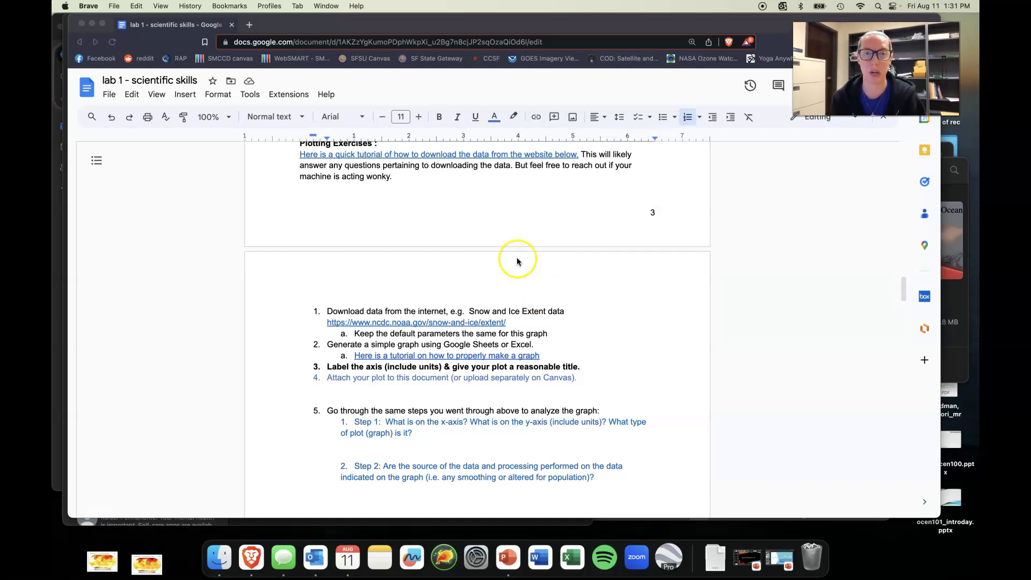
scroll(486, 309, down, 1)
scroll(490, 312, down, 2)
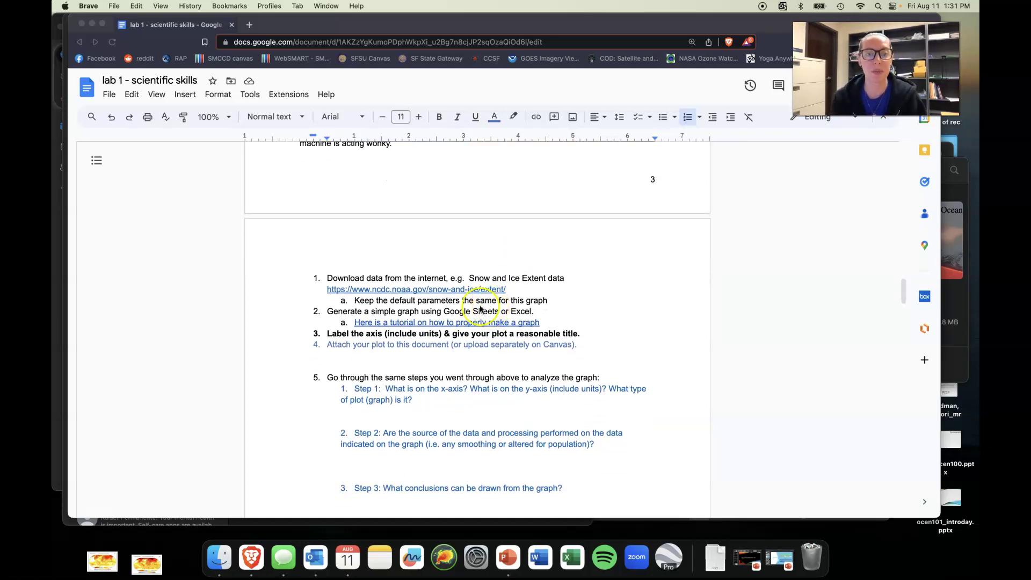
click(427, 290)
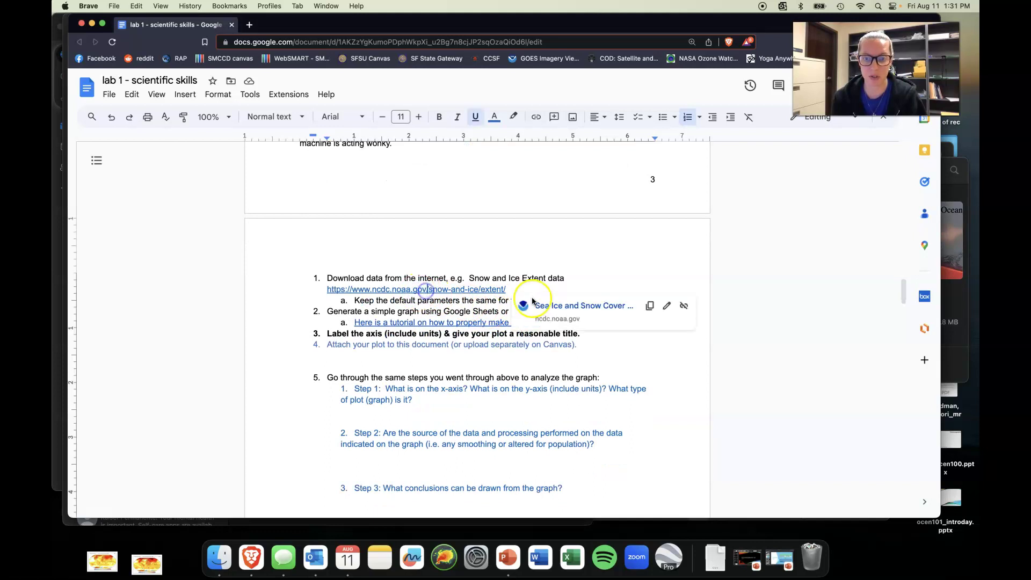
Open the NOAA Sea Ice and Snow Cover Extent page in a new tab and scroll to the Global Sea Ice June 1979–2023 chart
click(579, 307)
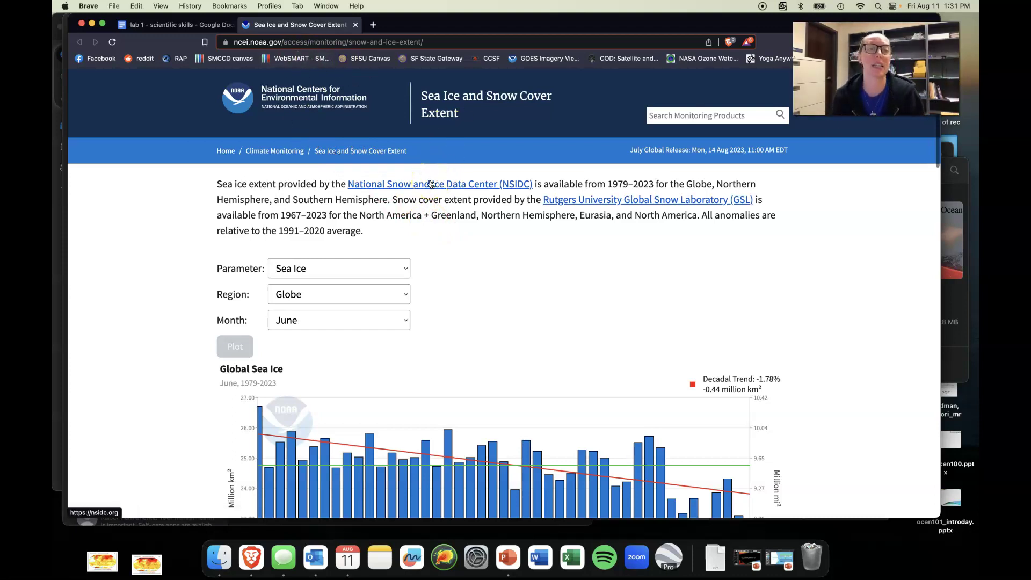
scroll(451, 258, down, 2)
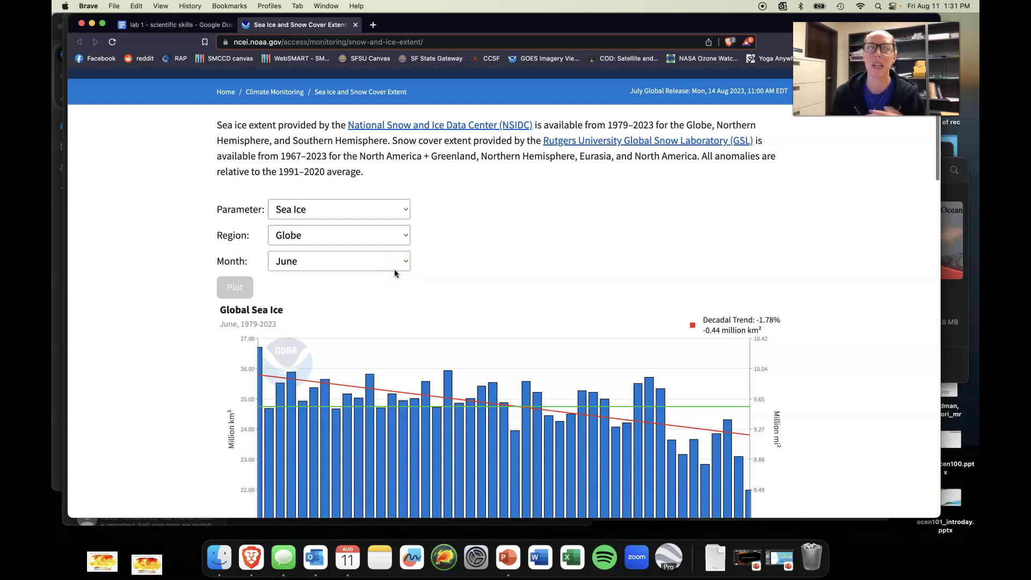
scroll(424, 262, down, 2)
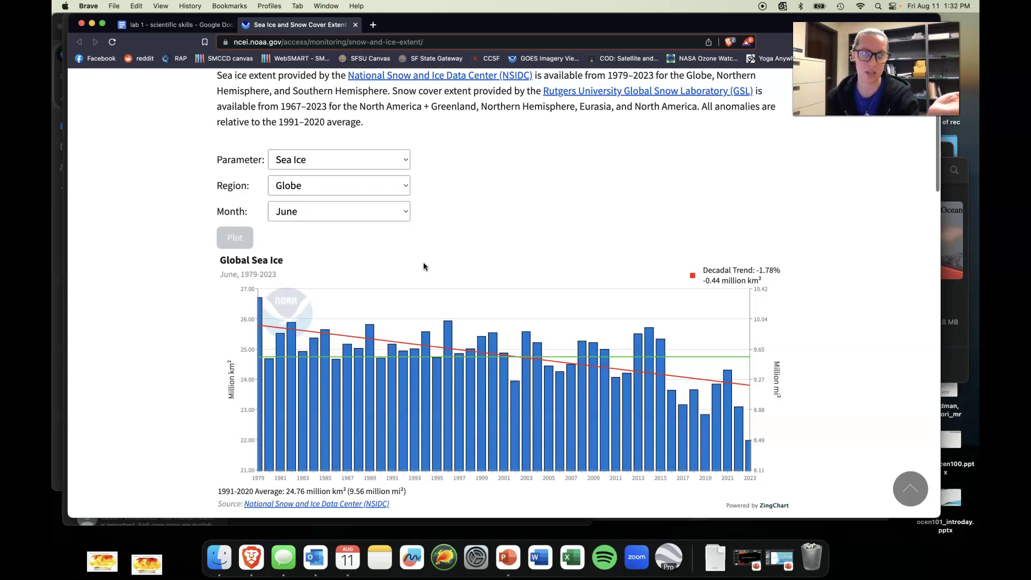
scroll(424, 265, down, 2)
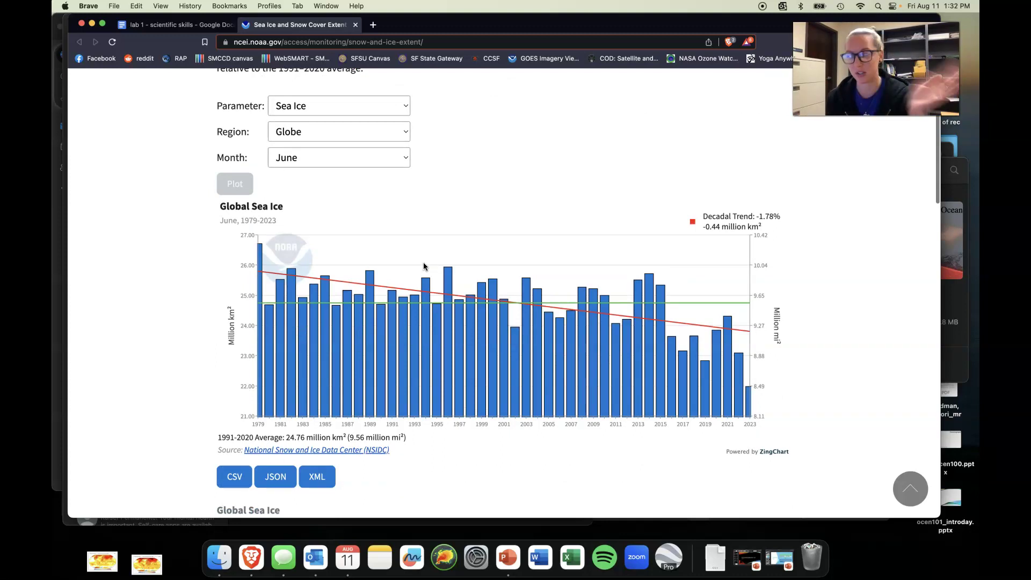
scroll(421, 250, down, 5)
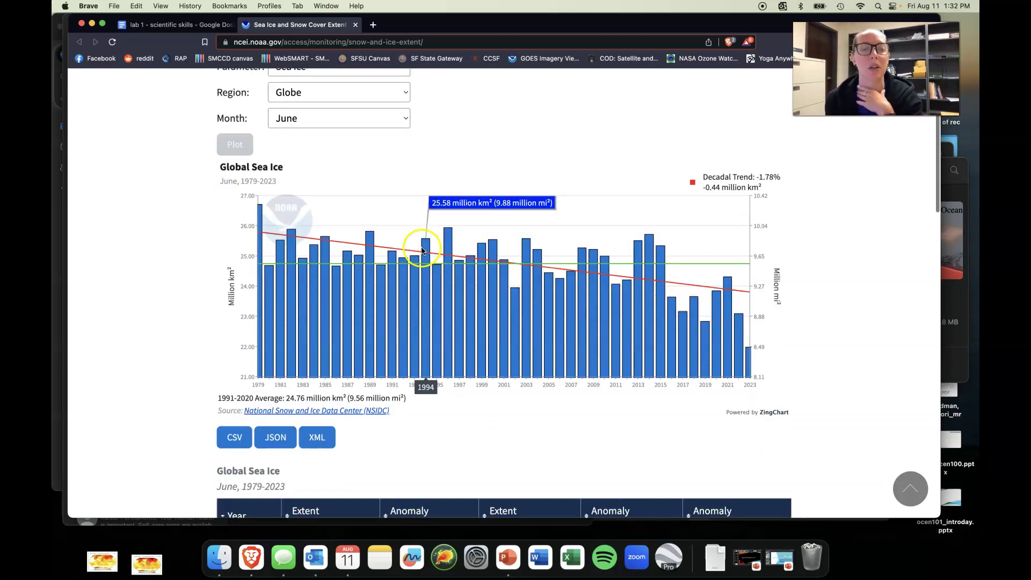
scroll(218, 237, up, 3)
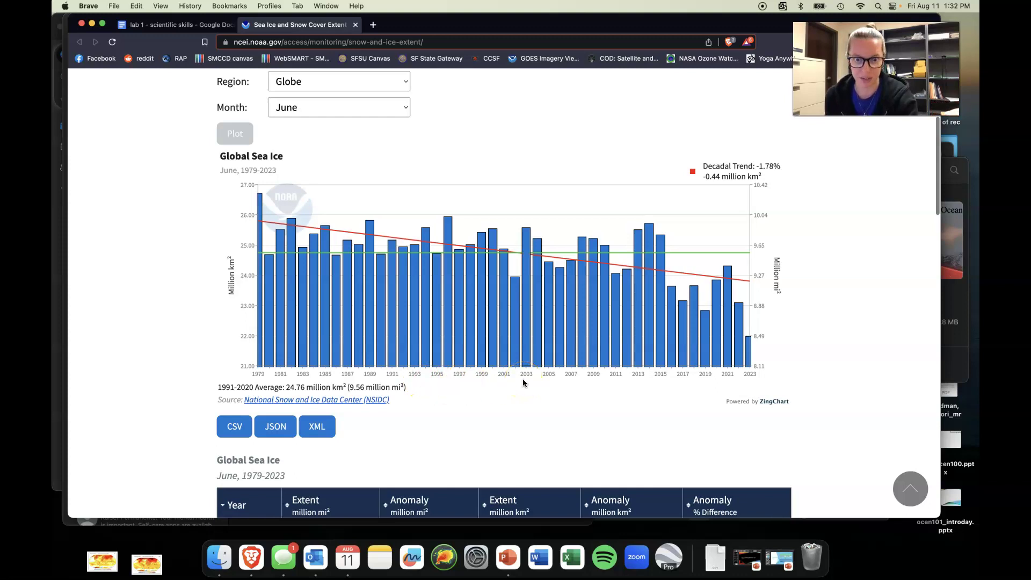
scroll(524, 378, down, 1)
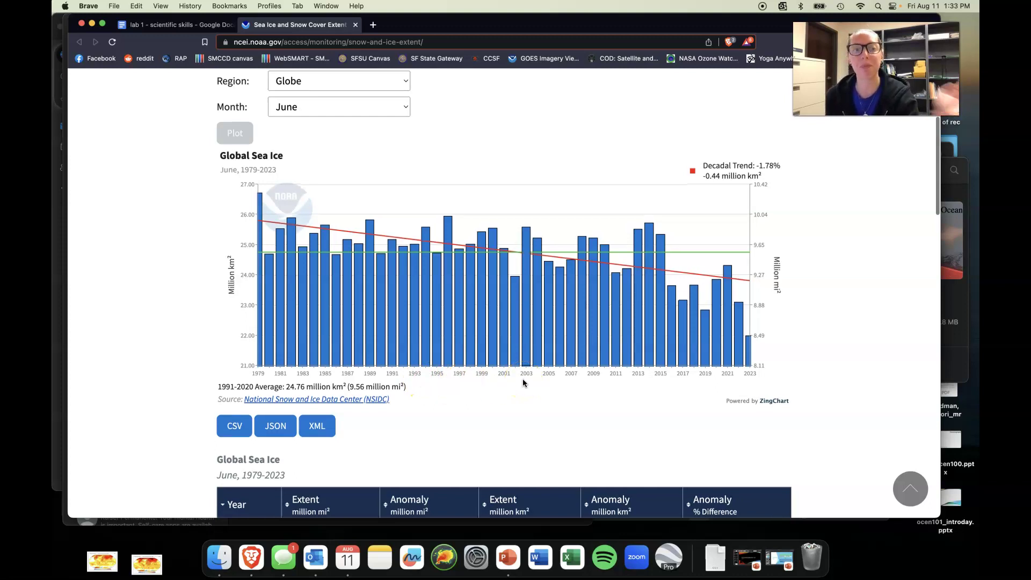
scroll(524, 379, down, 1)
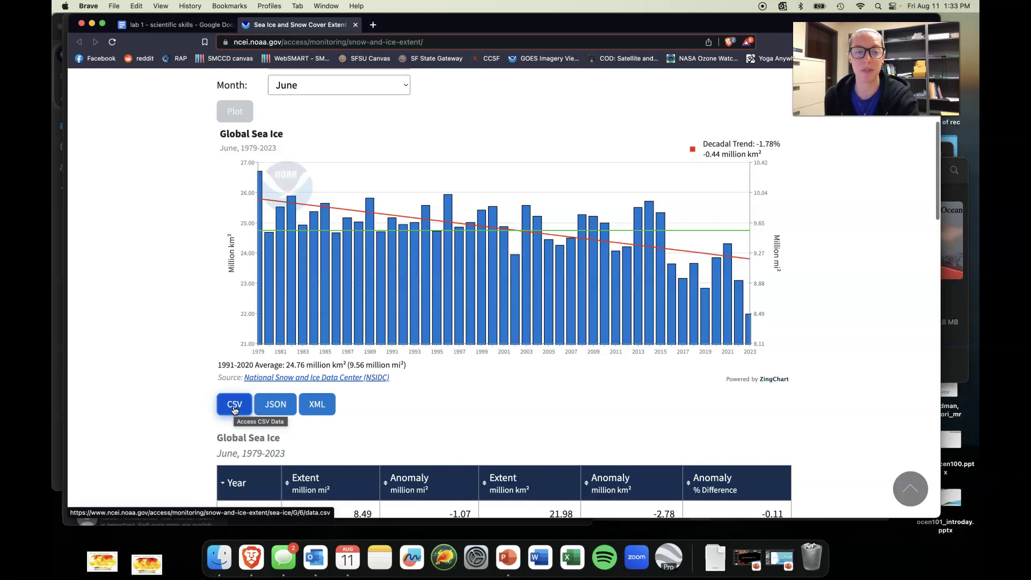
Try the JSON and XML export buttons, then download the June sea-ice data as CSV
click(277, 408)
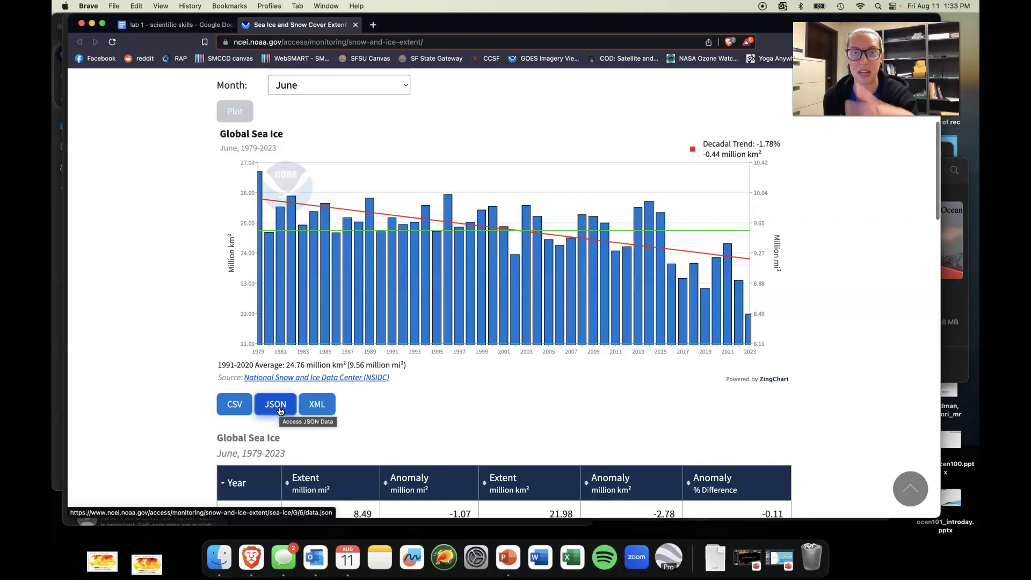
click(313, 409)
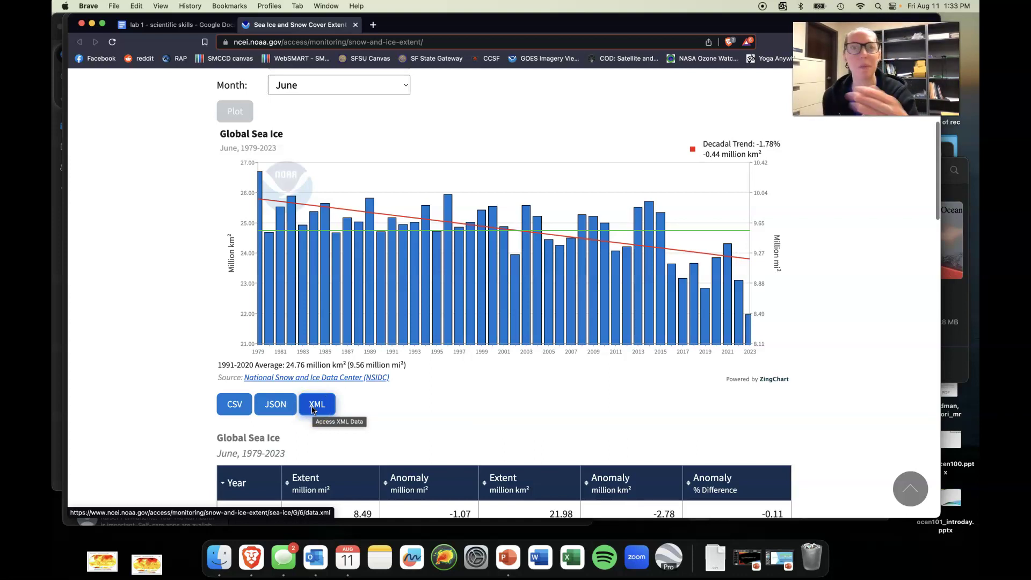
click(239, 411)
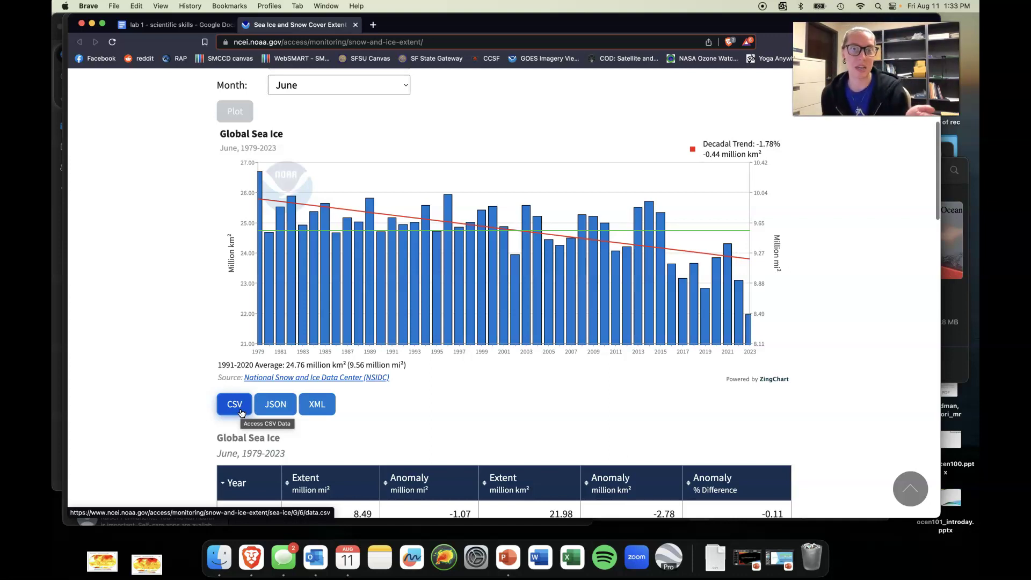
click(242, 412)
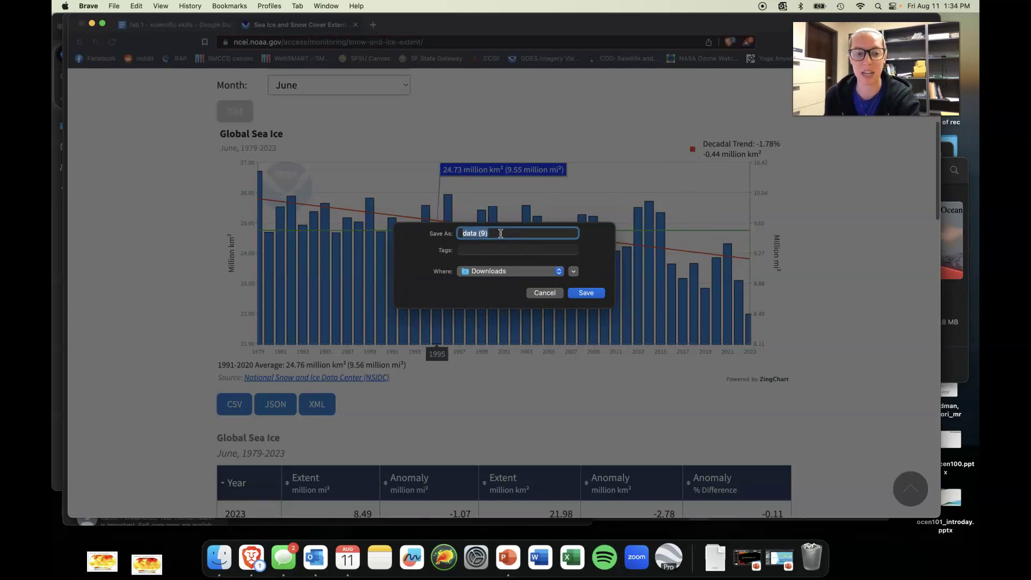
Keep Downloads as the save location, then cancel the CSV Save As dialog
click(527, 272)
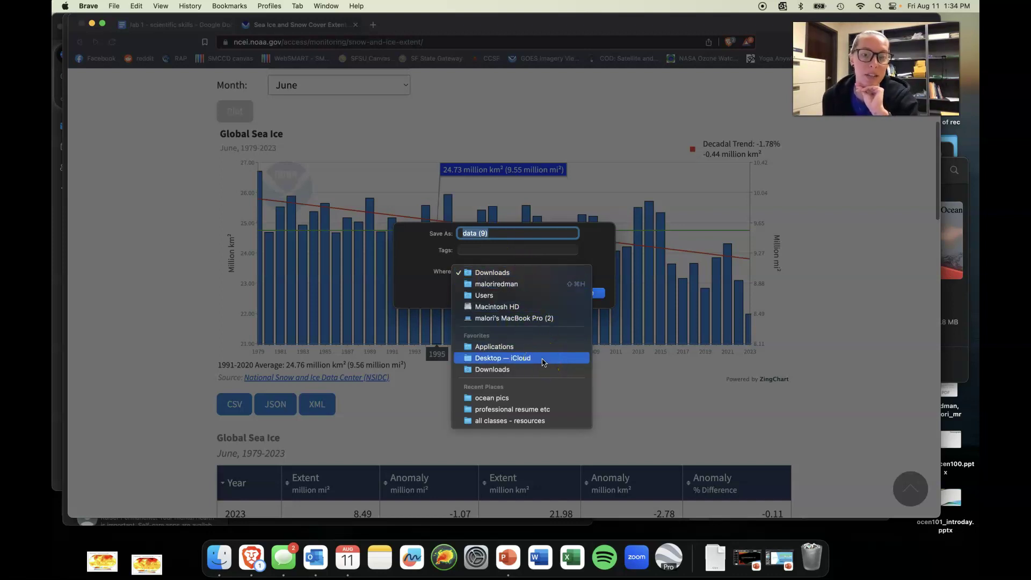
click(511, 266)
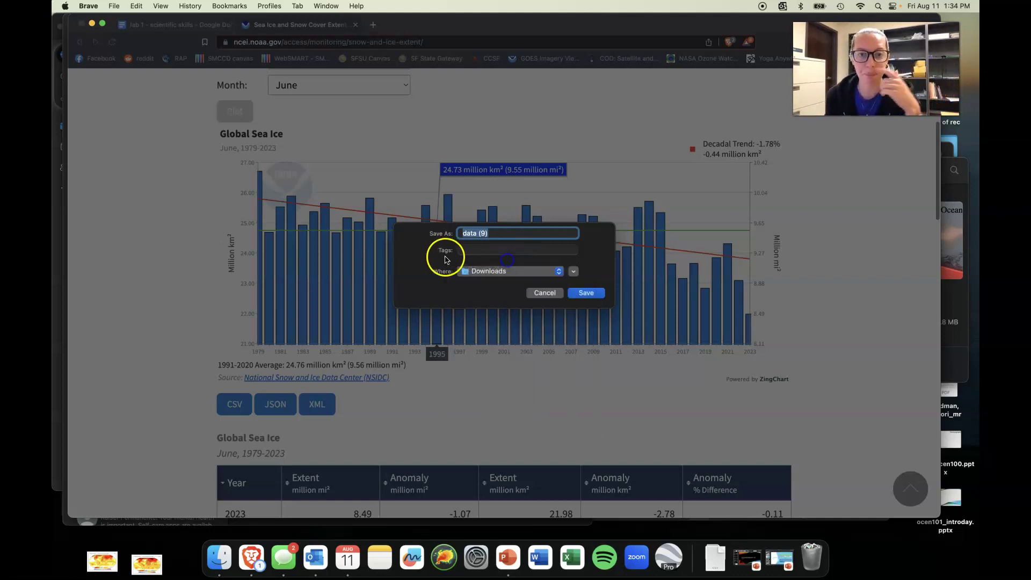
click(544, 294)
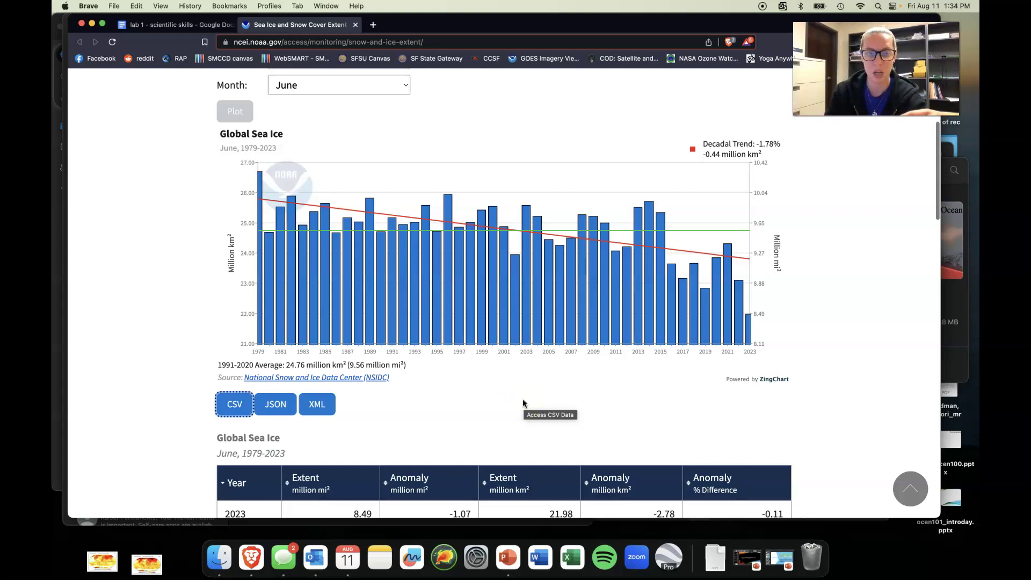
Save the CSV data link to Downloads as global_ice_june.csv
click(239, 405)
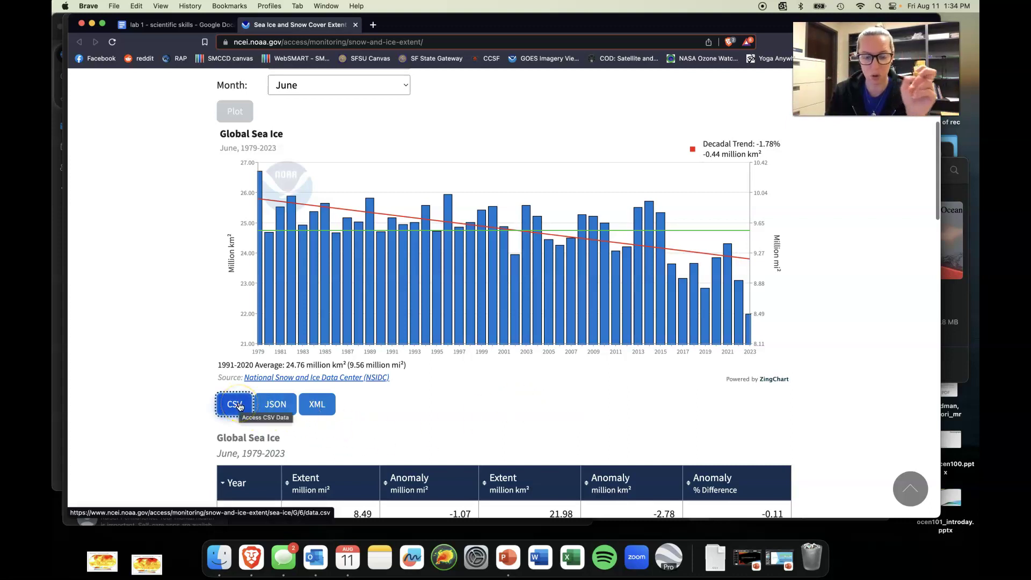
right_click(240, 405)
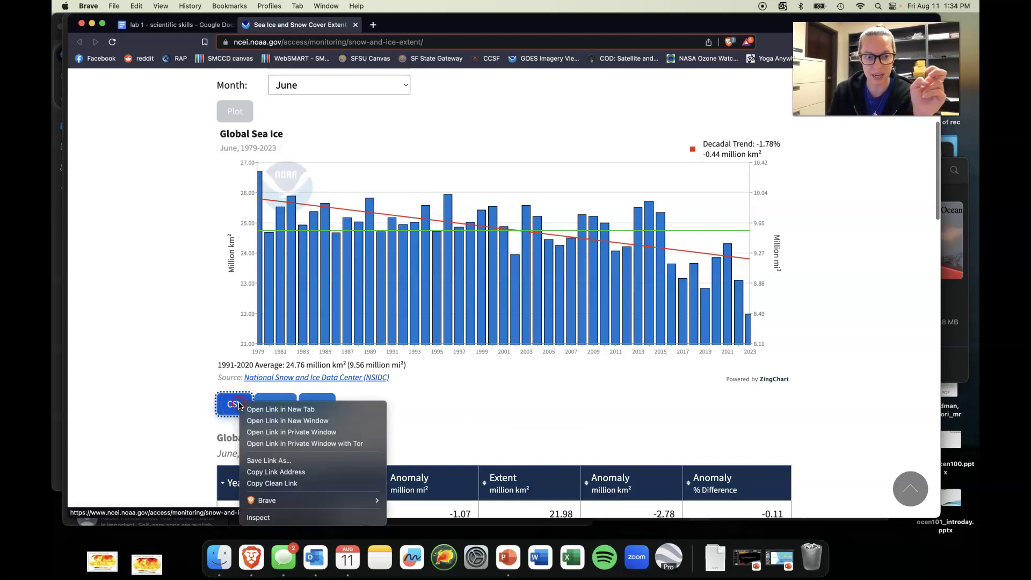
click(341, 461)
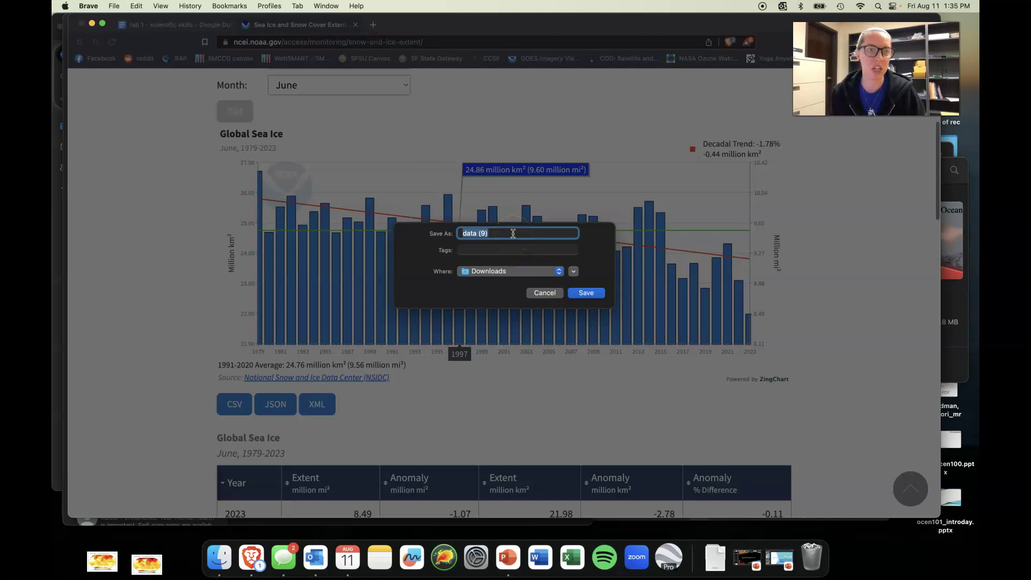
text(global_ice_june)
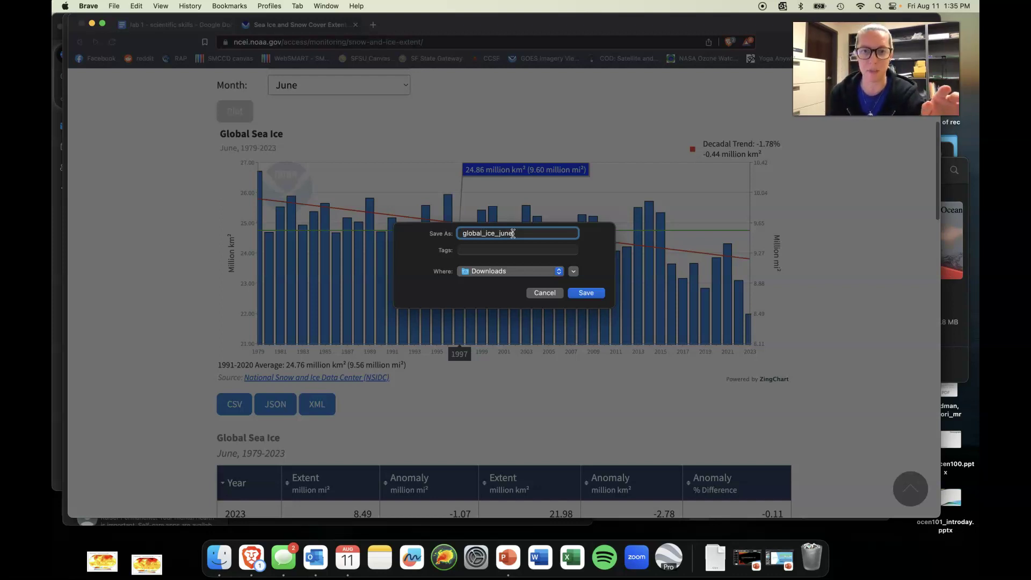
click(579, 291)
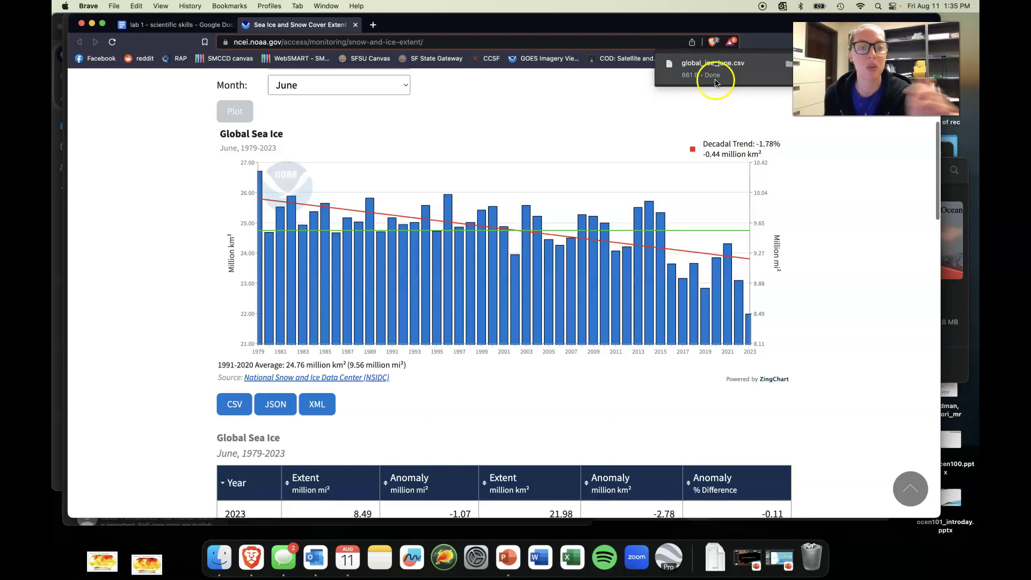
Go to sheets.google.com in a new tab and start a blank spreadsheet
click(373, 24)
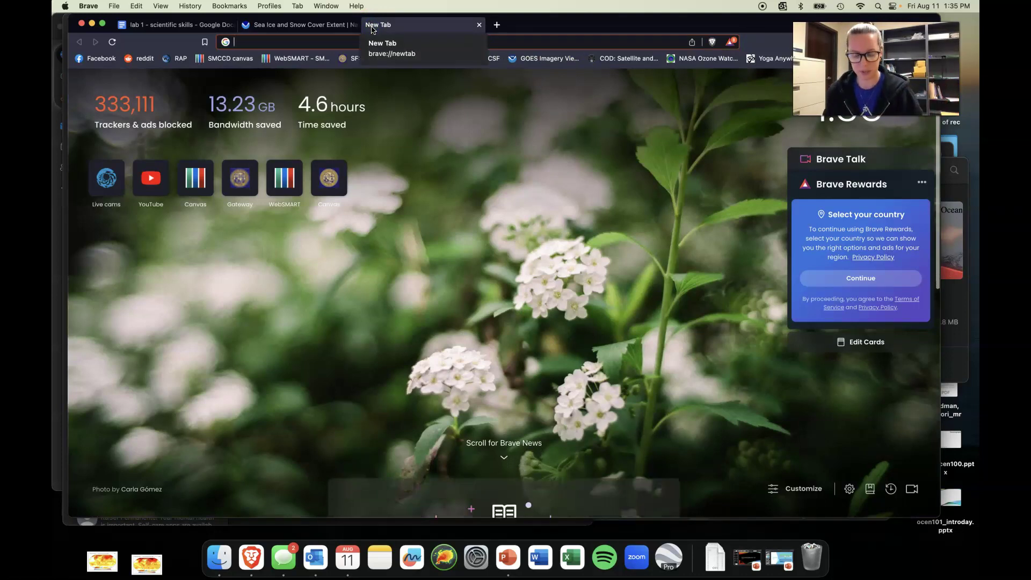
text(shee)
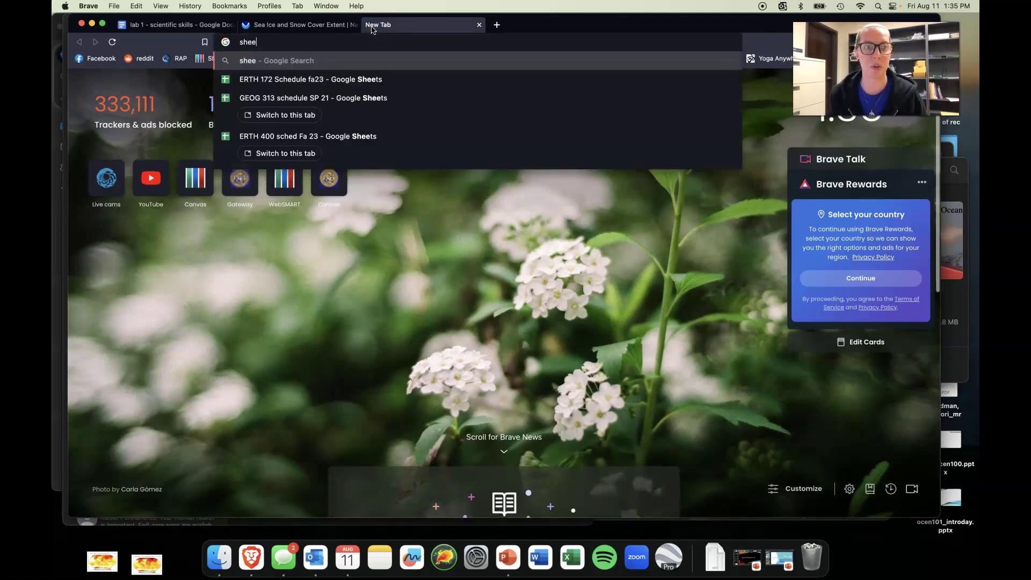
text(ts.google.)
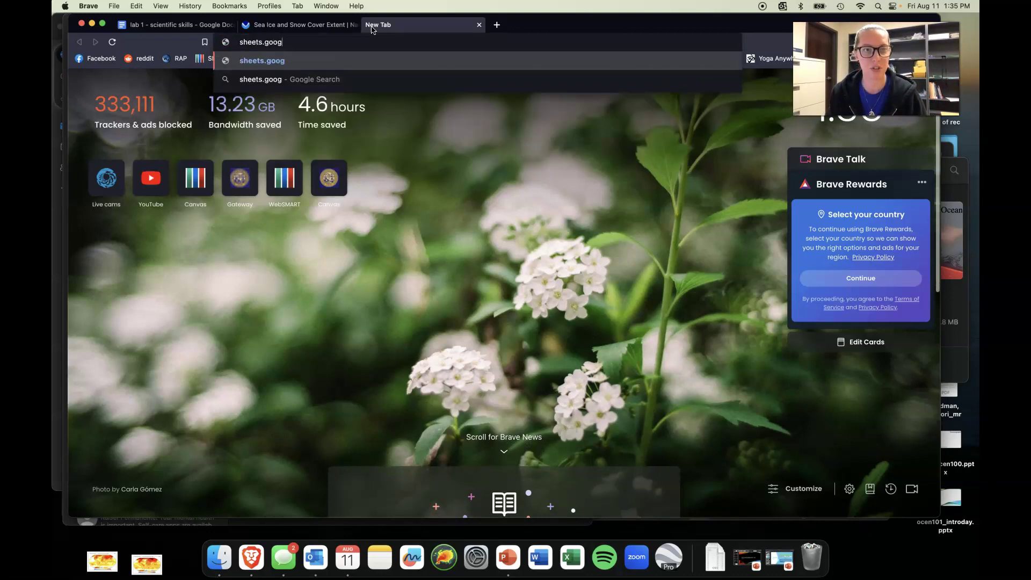
text(com)
key(Return)
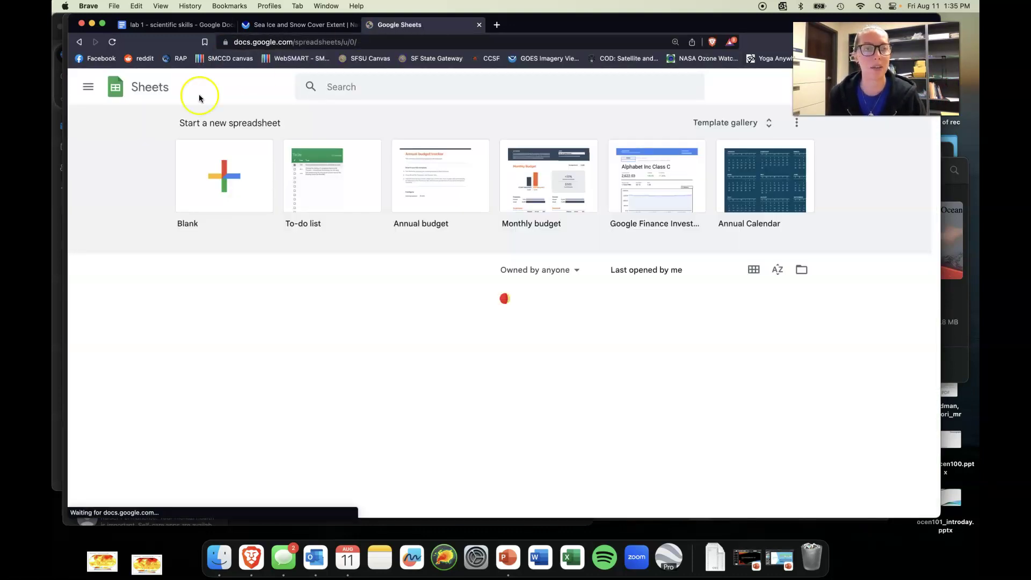
click(205, 175)
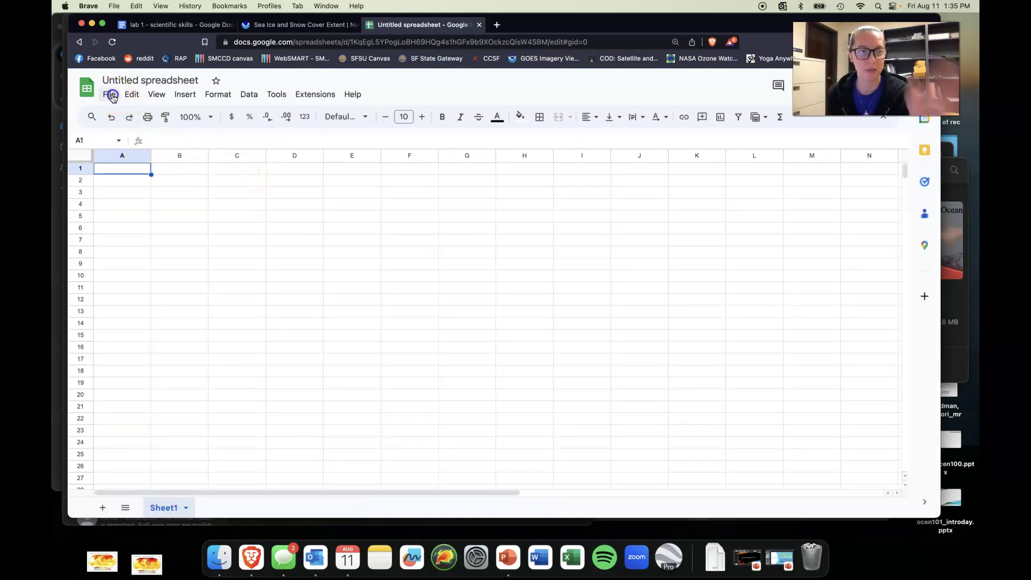
Start a File > Import upload and select global_ice_june.csv from Downloads
click(113, 98)
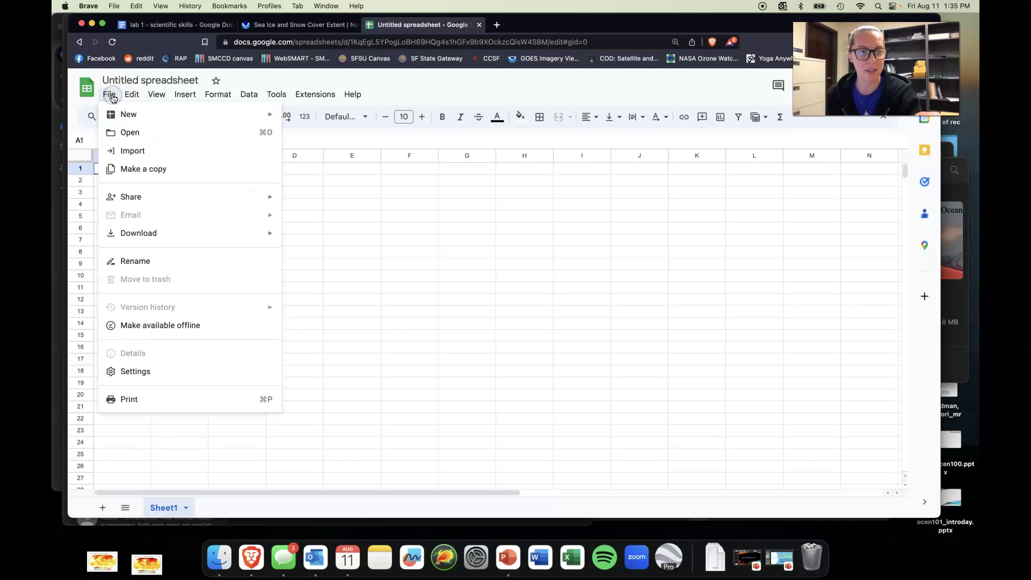
click(125, 152)
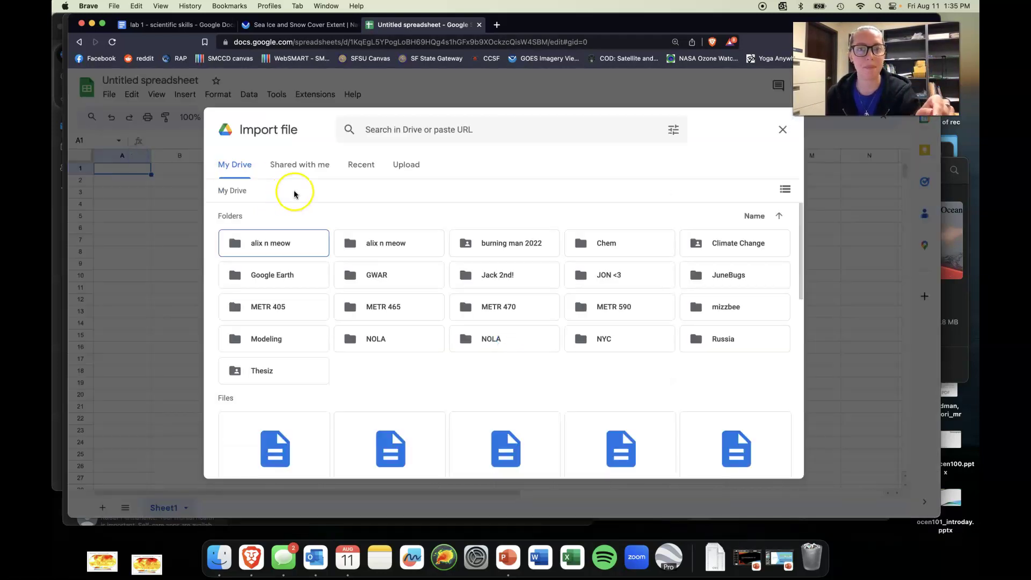
click(411, 174)
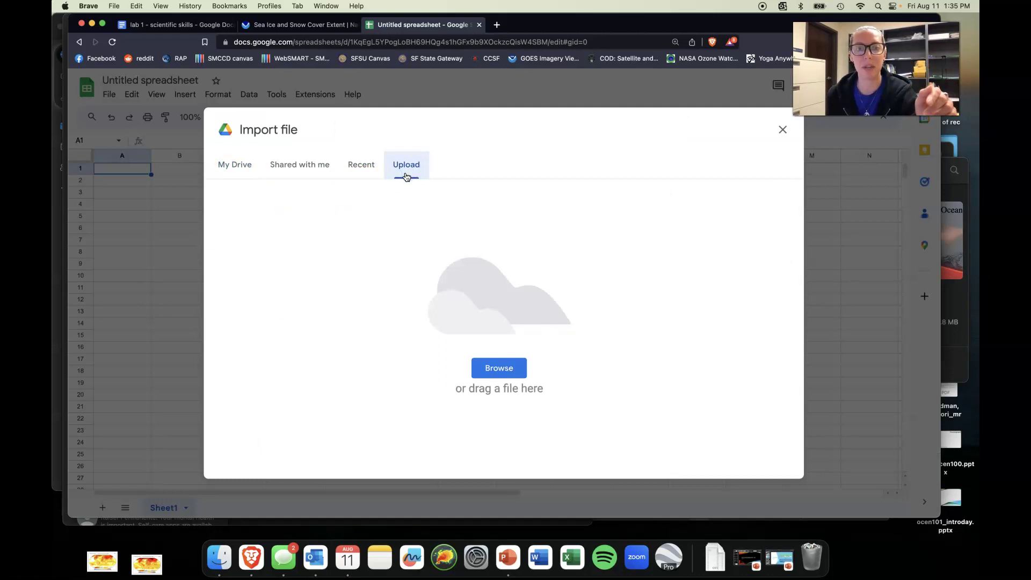
click(509, 374)
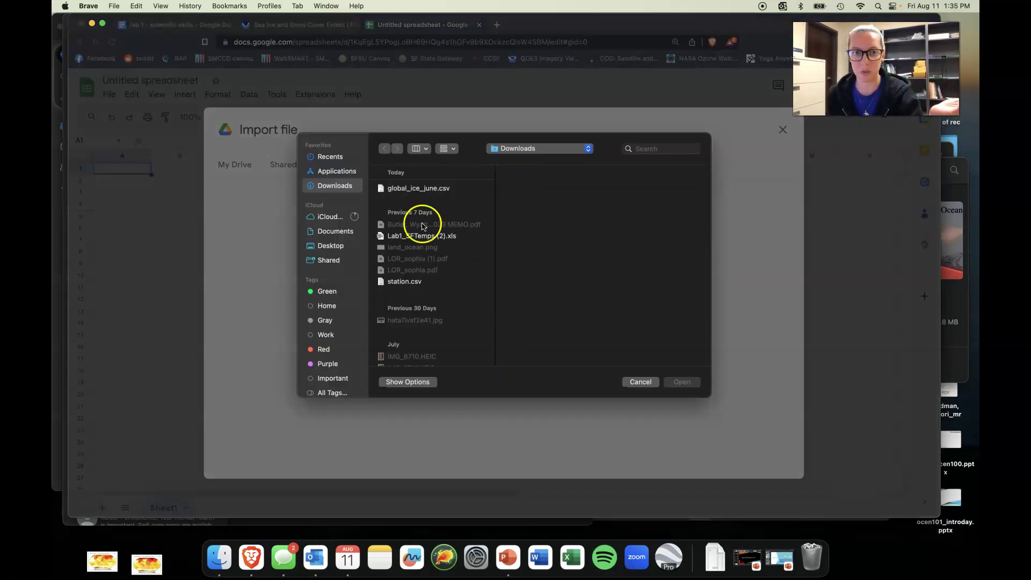
click(410, 188)
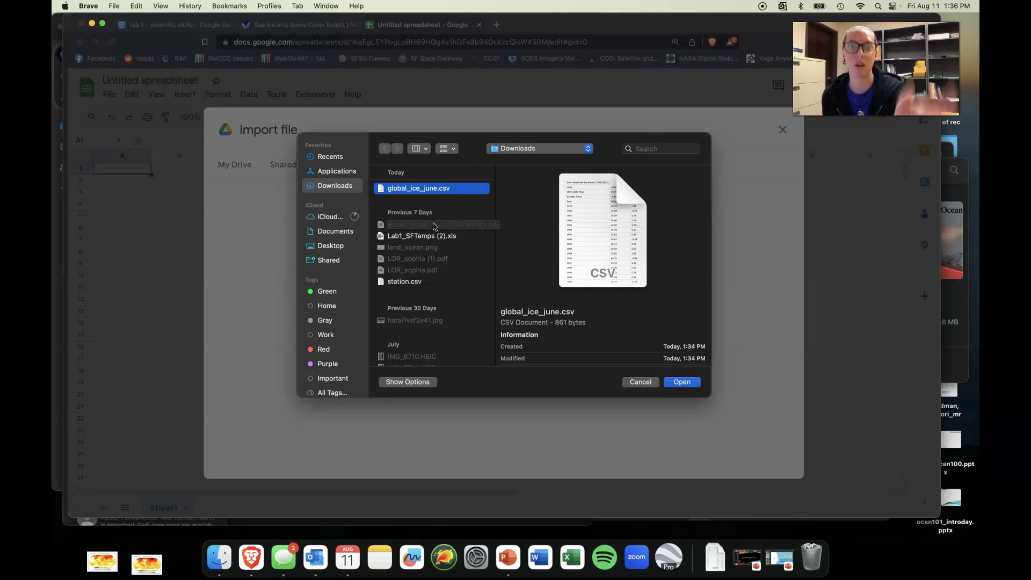
click(437, 275)
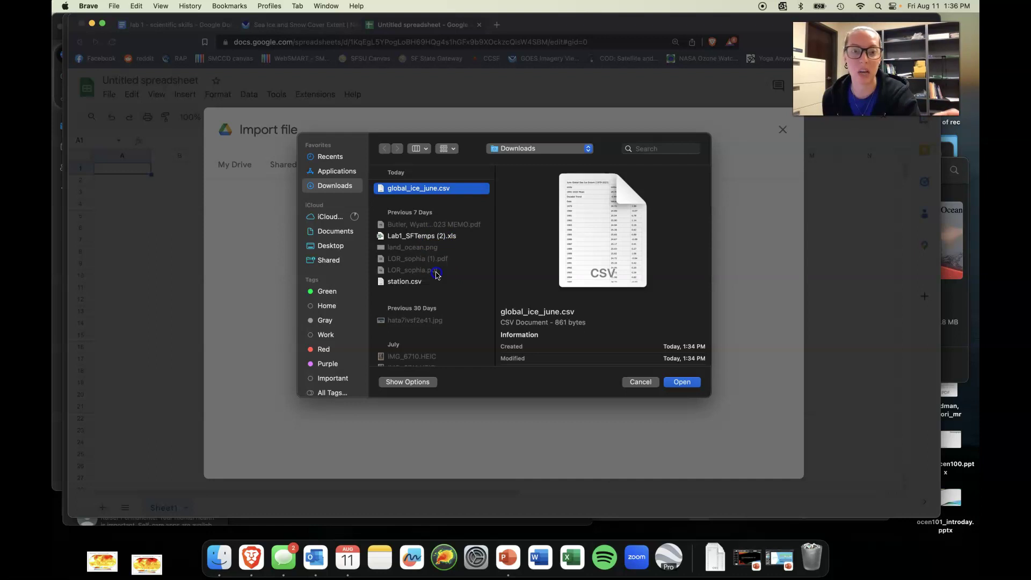
click(443, 279)
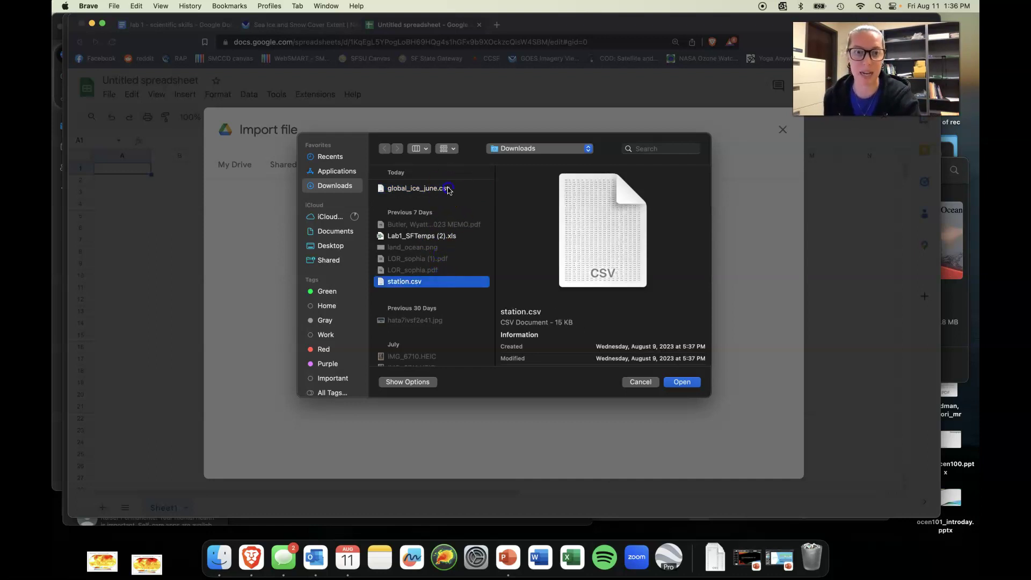
click(451, 189)
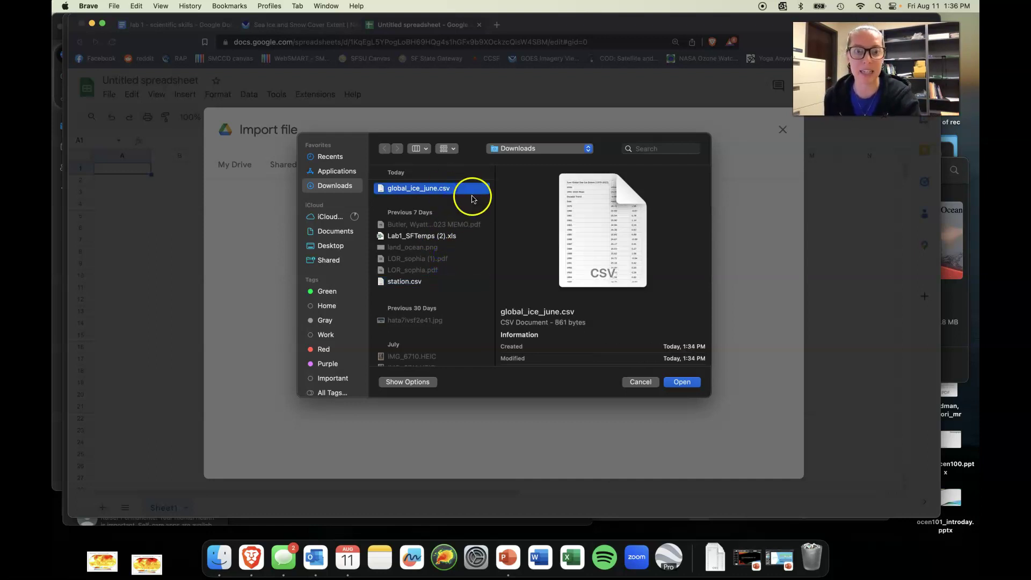
Upload global_ice_june.csv and import it, replacing the spreadsheet with automatic separator detection
click(684, 383)
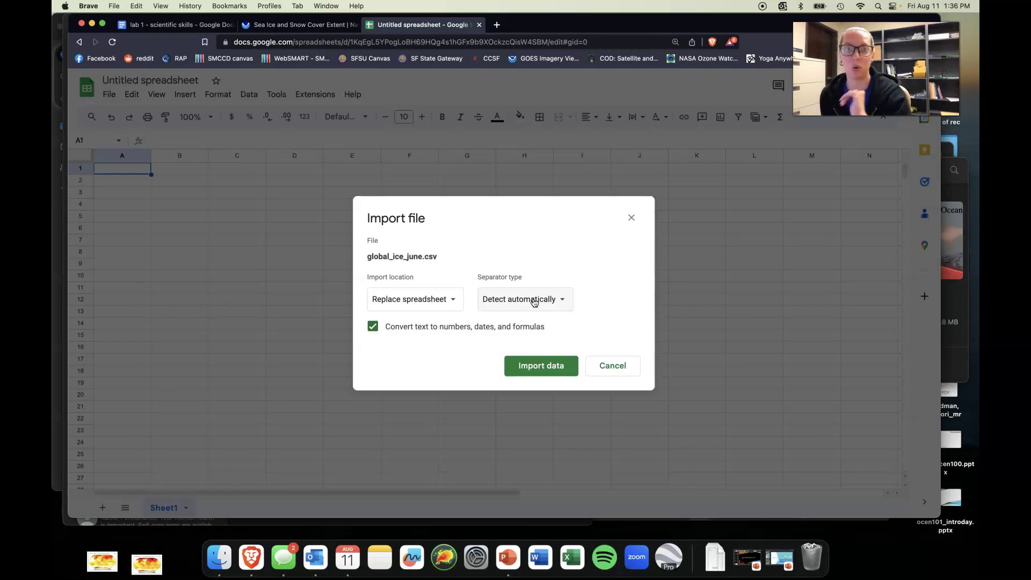
click(548, 369)
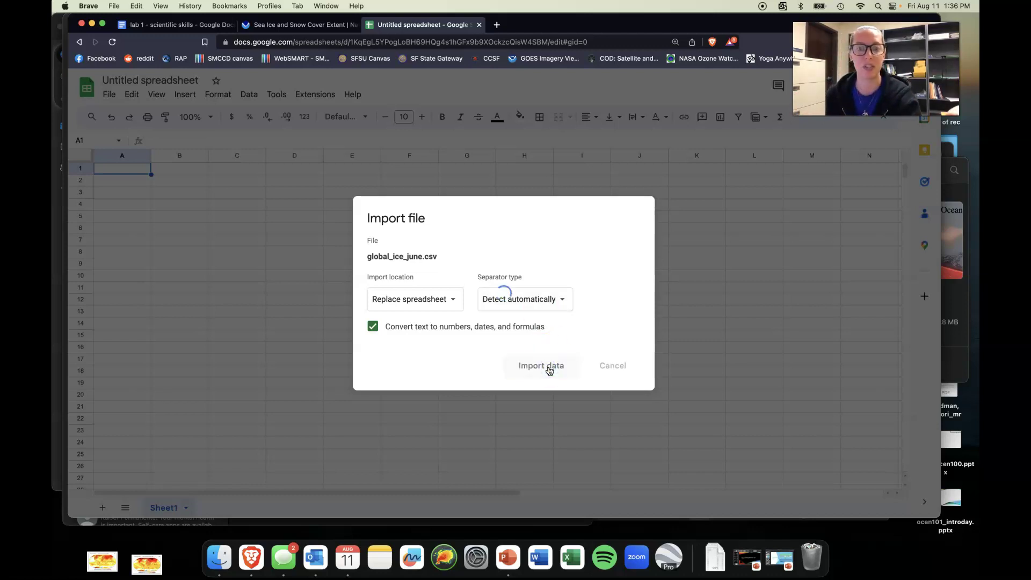